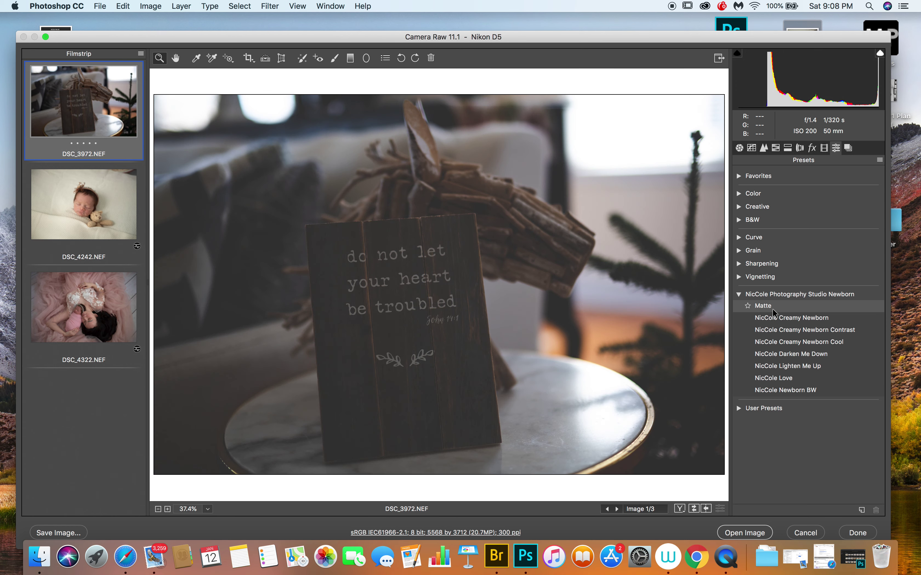
# Apply the Matte preset to DSC_3972.NEF and raise Exposure to +1.00
pyautogui.click(773, 309)
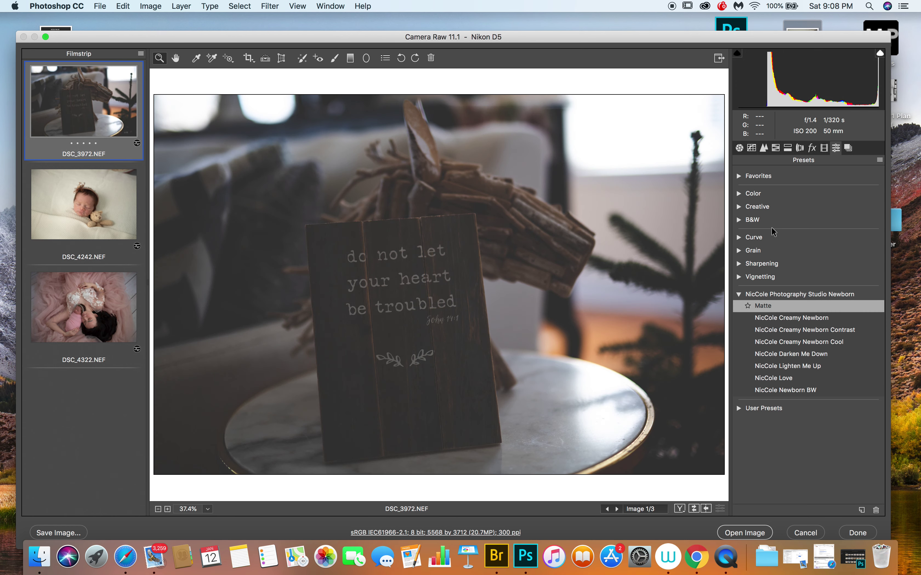
pyautogui.click(739, 148)
pyautogui.moveTo(807, 293); pyautogui.dragTo(821, 293)
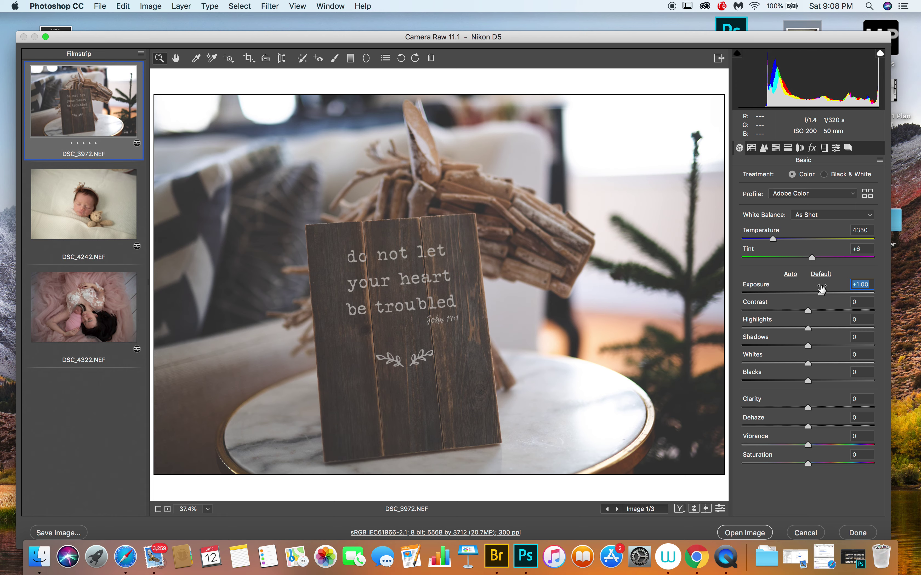
# Reset the sign photo to Camera Raw defaults and apply NicCole Creamy Newborn Contrast
pyautogui.click(879, 160)
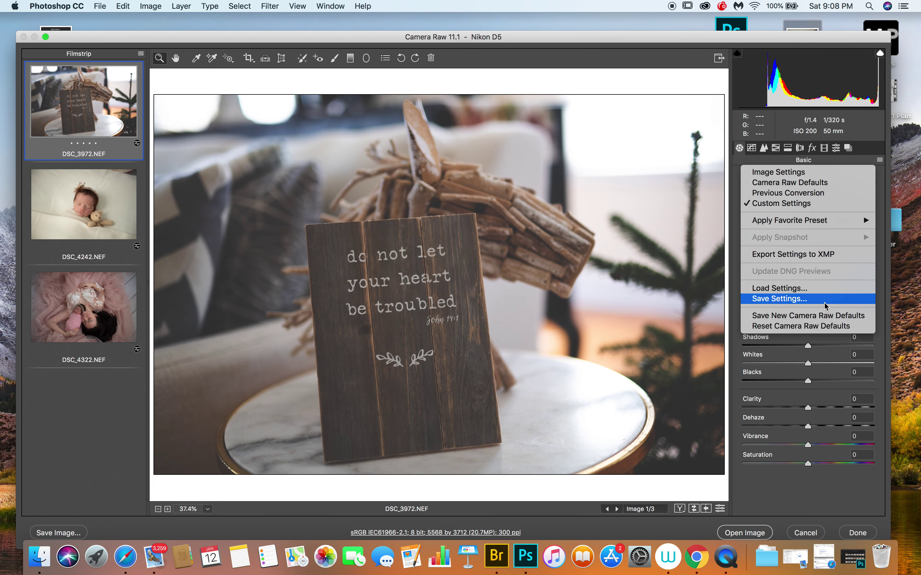
pyautogui.click(819, 328)
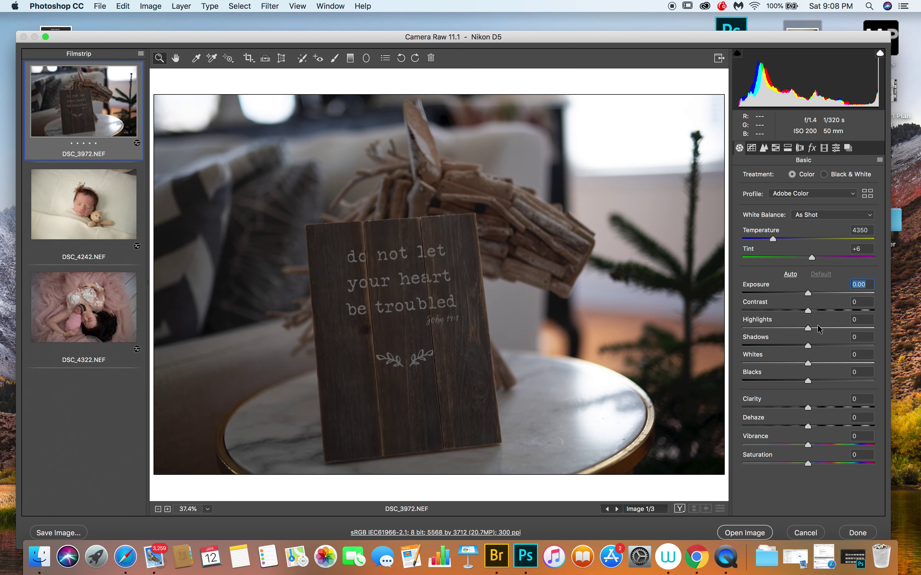
pyautogui.click(835, 148)
pyautogui.click(776, 316)
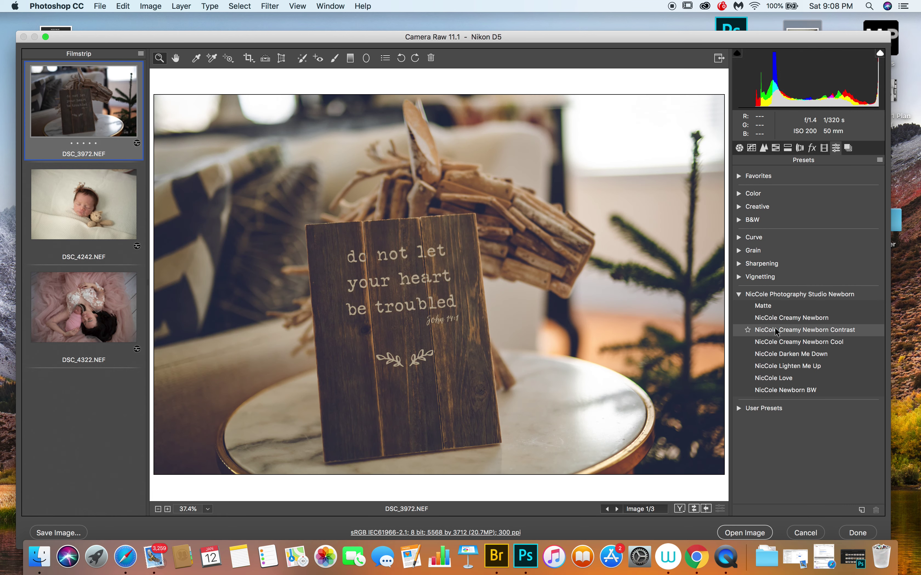
pyautogui.click(775, 329)
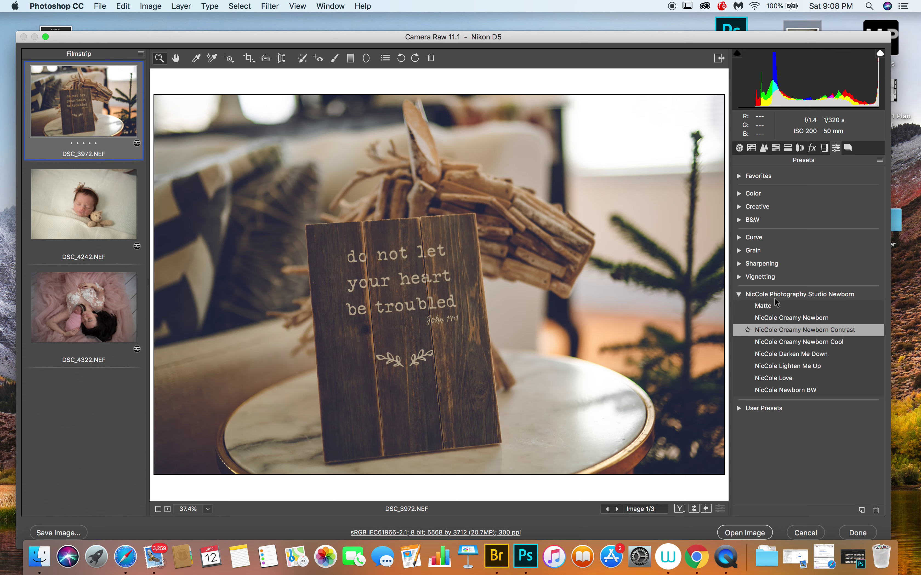
# Set Exposure +0.90, Highlights -25 and cool Temperature to 4300
pyautogui.click(739, 148)
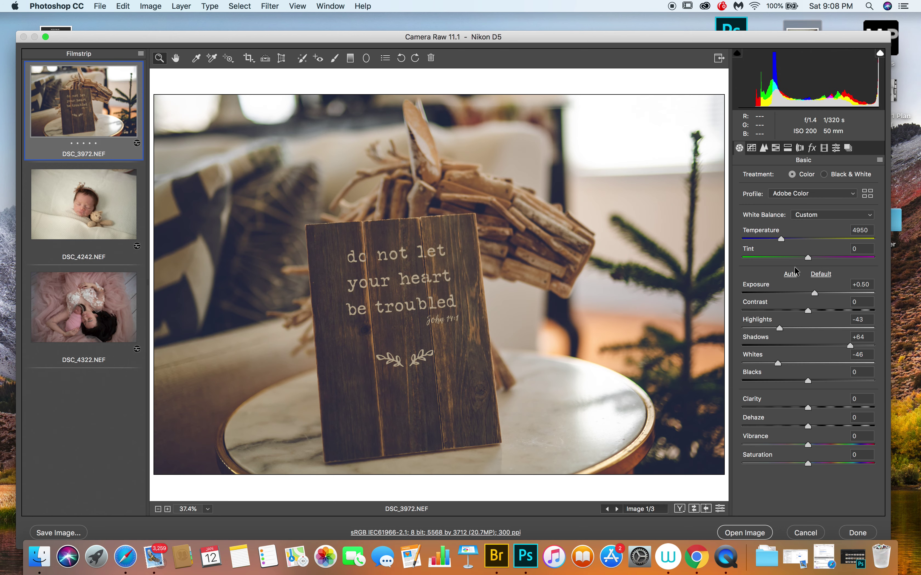
pyautogui.moveTo(814, 293); pyautogui.dragTo(819, 293)
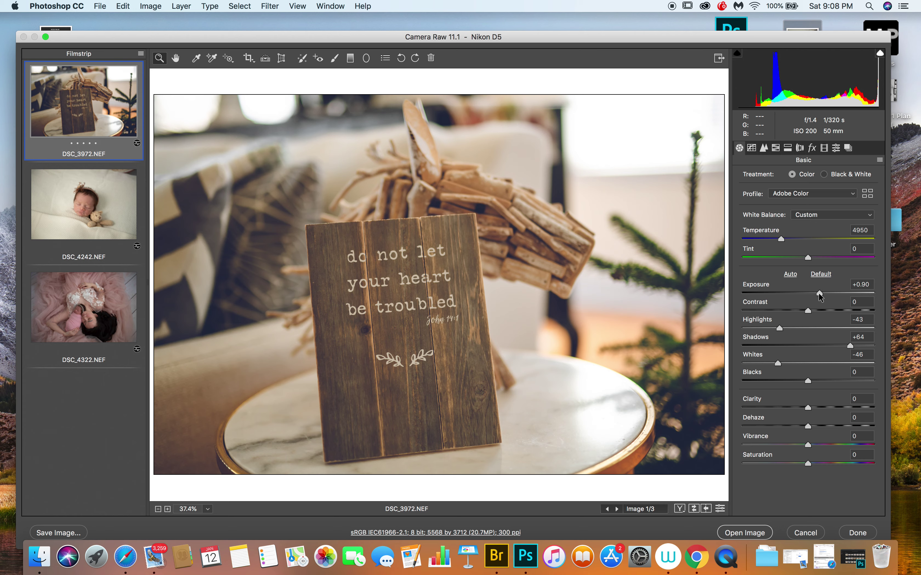
pyautogui.moveTo(781, 238); pyautogui.dragTo(776, 238)
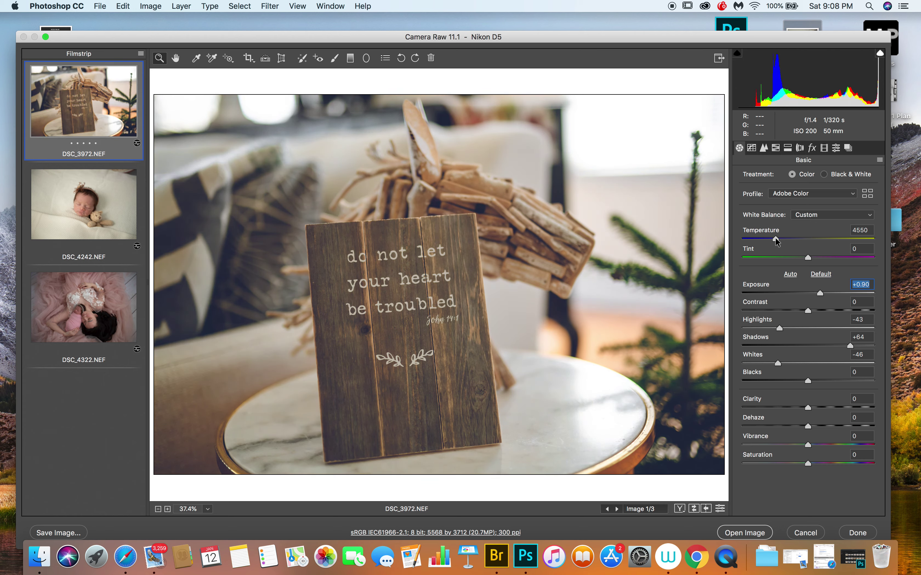
pyautogui.moveTo(776, 240); pyautogui.dragTo(774, 240)
pyautogui.moveTo(779, 328)
pyautogui.mouseDown()
pyautogui.moveTo(791, 328)
pyautogui.moveTo(789, 362)
pyautogui.moveTo(814, 381)
pyautogui.mouseUp()
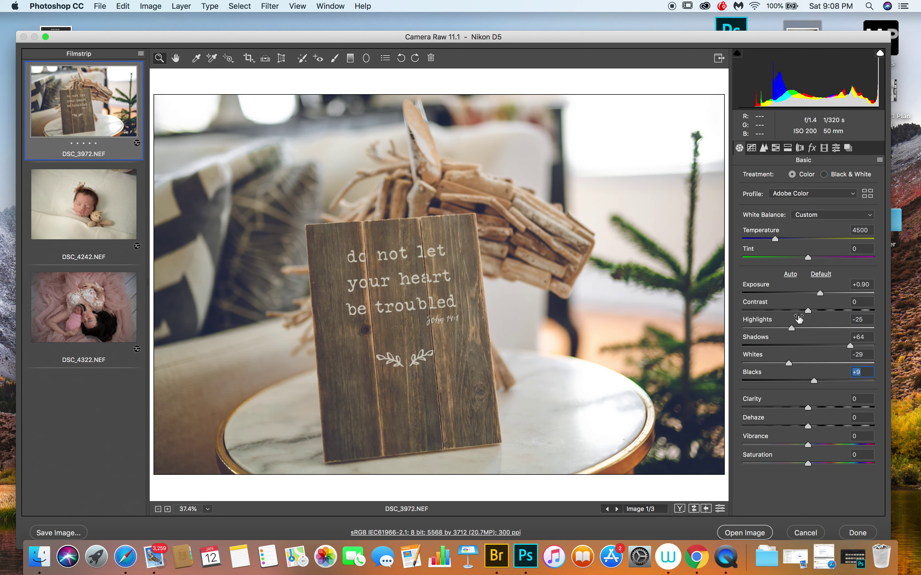
pyautogui.moveTo(776, 239); pyautogui.dragTo(773, 240)
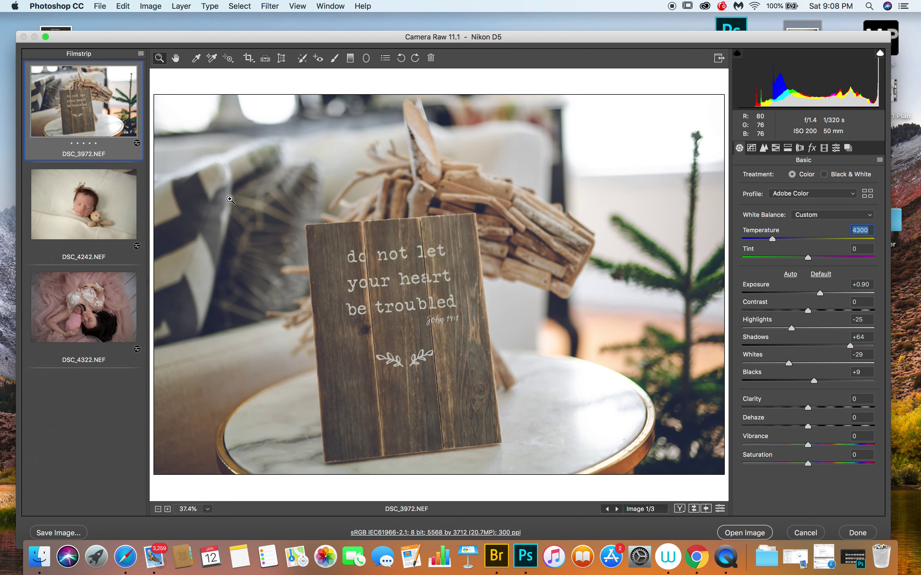
# Select all three photos and sync the sign photo's settings to them
pyautogui.click(141, 54)
pyautogui.click(157, 62)
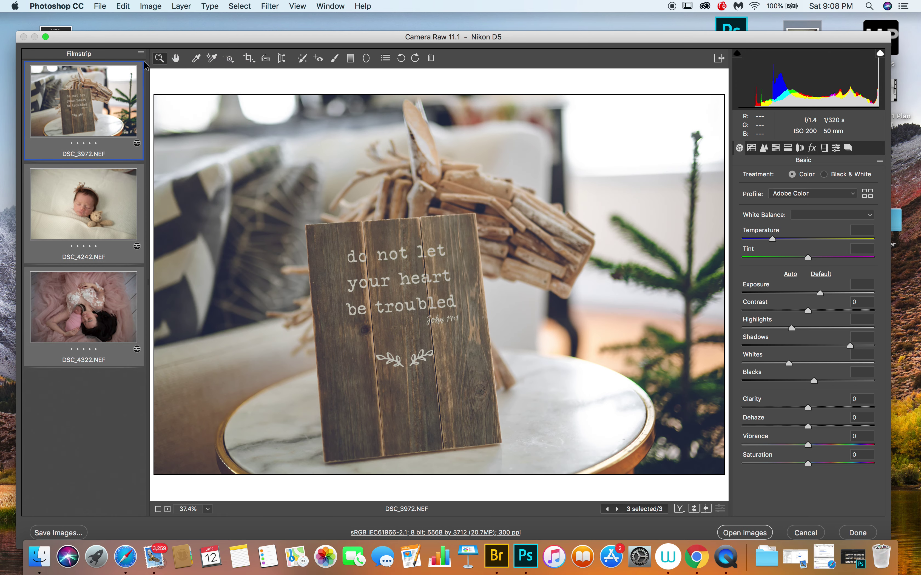
pyautogui.click(141, 54)
pyautogui.click(160, 90)
pyautogui.click(528, 85)
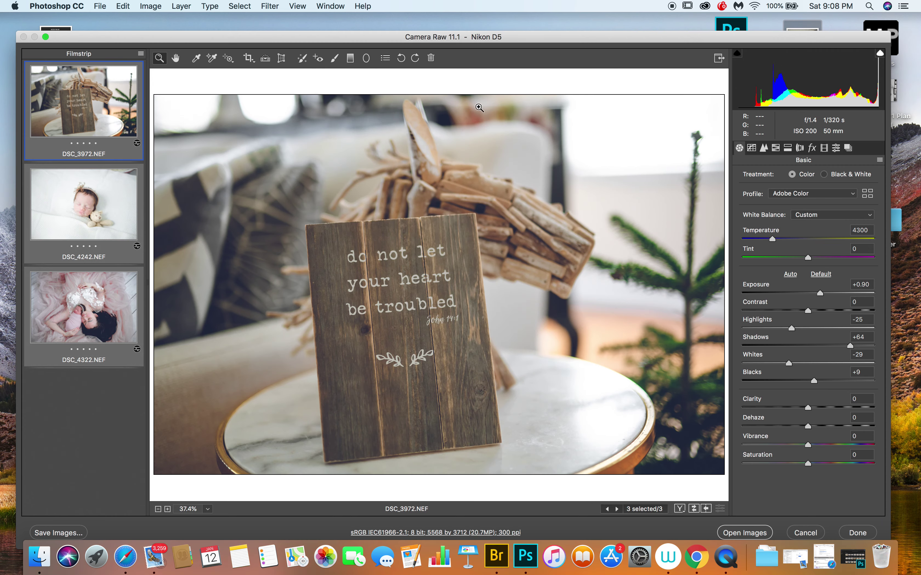
# Give DSC_4242 Exposure +0.05, Temperature 4400 and Oranges saturation -12
pyautogui.click(104, 206)
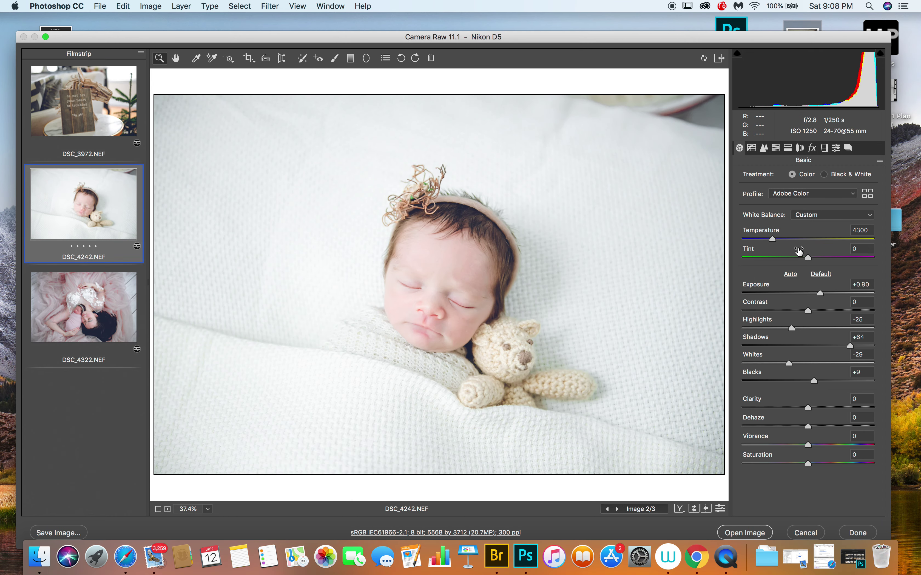
pyautogui.moveTo(819, 293); pyautogui.dragTo(810, 293)
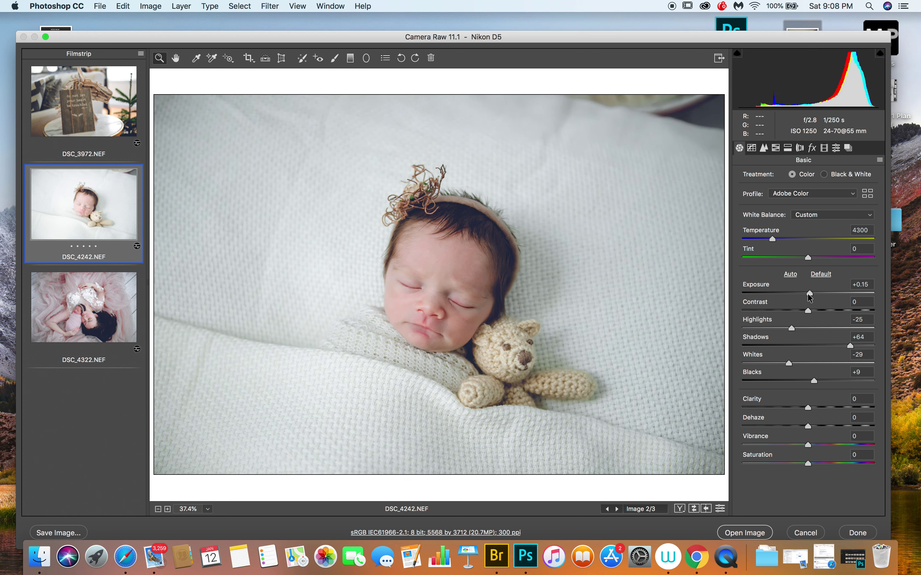
pyautogui.moveTo(810, 296); pyautogui.dragTo(808, 297)
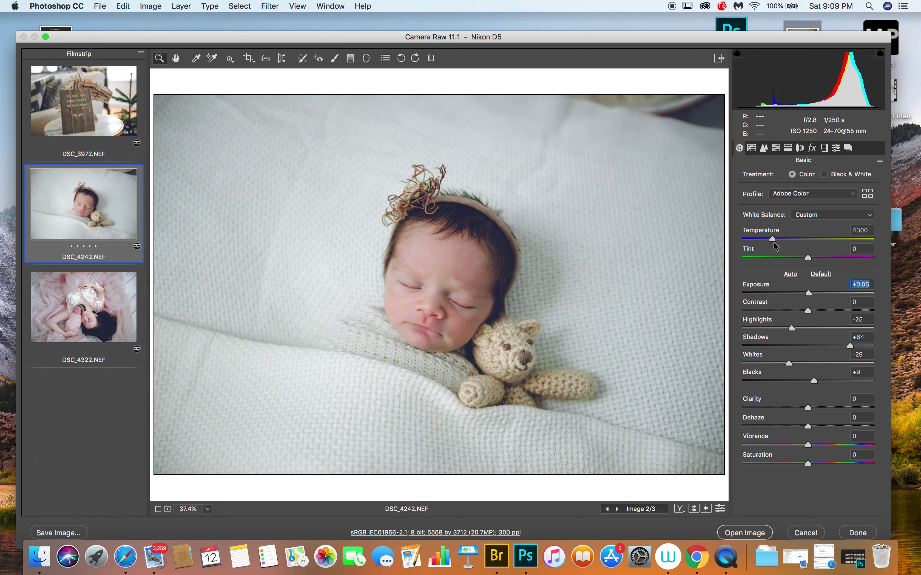
pyautogui.moveTo(773, 240); pyautogui.dragTo(773, 239)
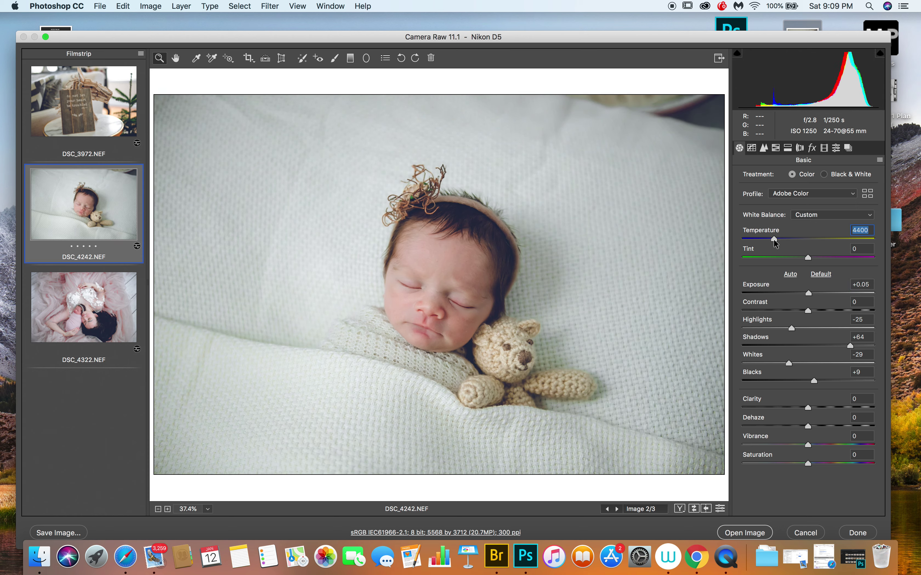
pyautogui.click(775, 147)
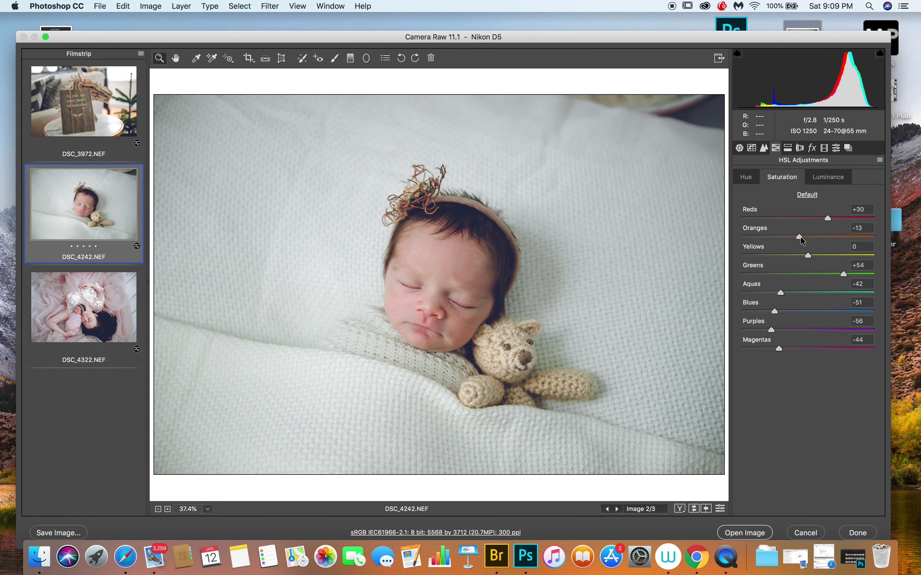
pyautogui.click(802, 236)
pyautogui.press('super+Right')
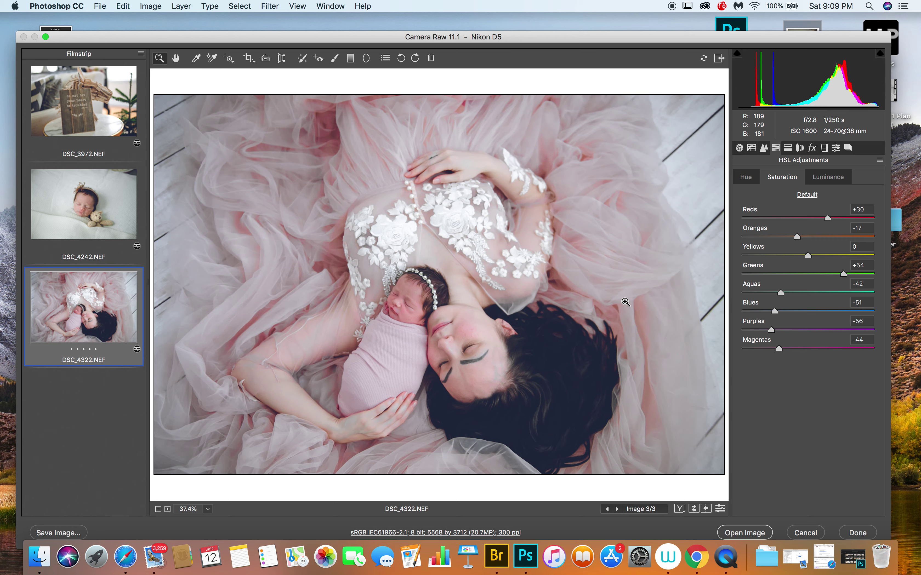
# Warm the mother-and-baby photo's white balance and lift its Blacks
pyautogui.click(739, 148)
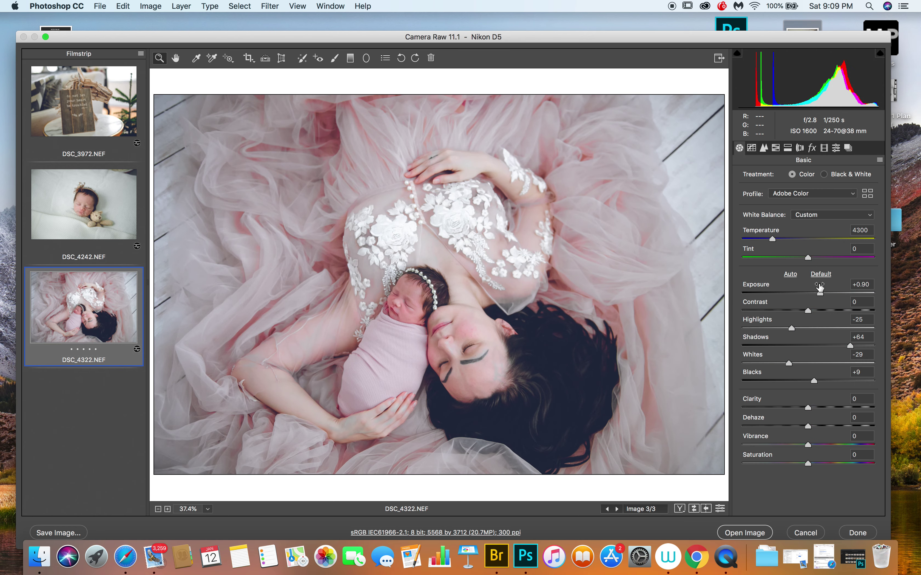
pyautogui.moveTo(773, 240); pyautogui.dragTo(779, 242)
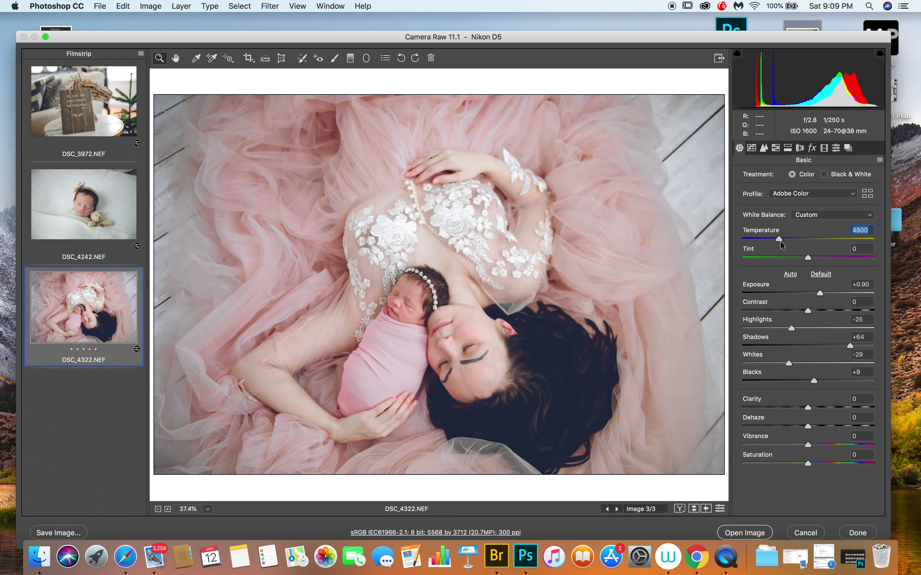
pyautogui.moveTo(815, 381); pyautogui.dragTo(850, 382)
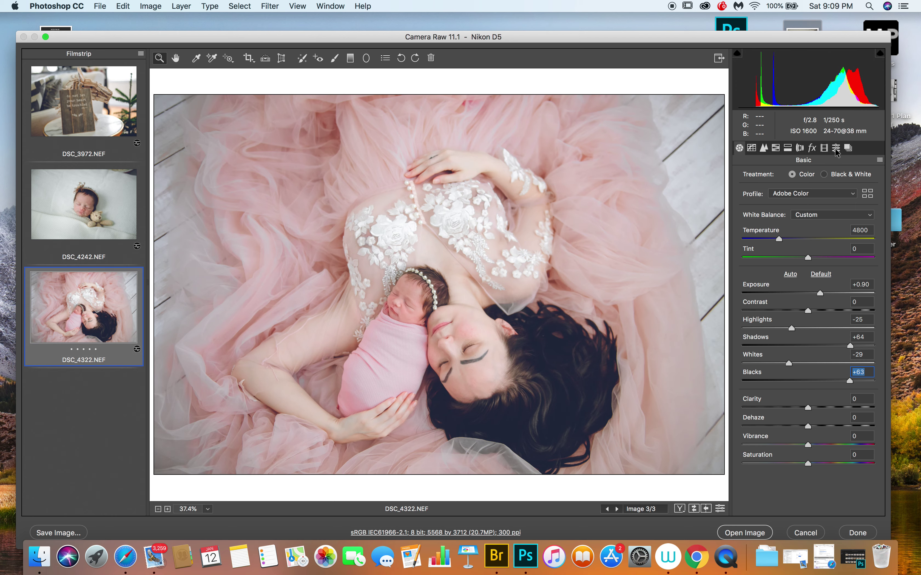
# Try the NicCole Creamy Newborn presets, then apply the Matte preset
pyautogui.click(836, 148)
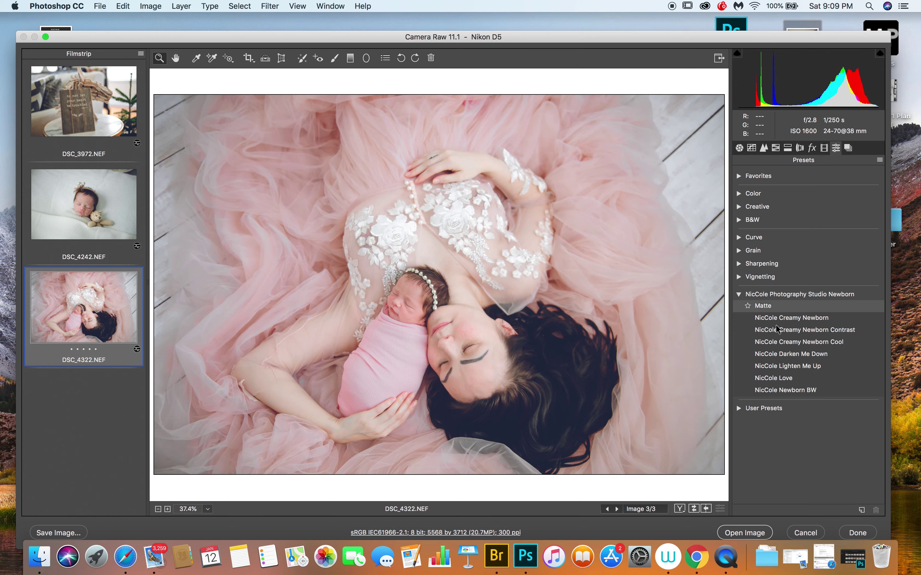
pyautogui.click(776, 328)
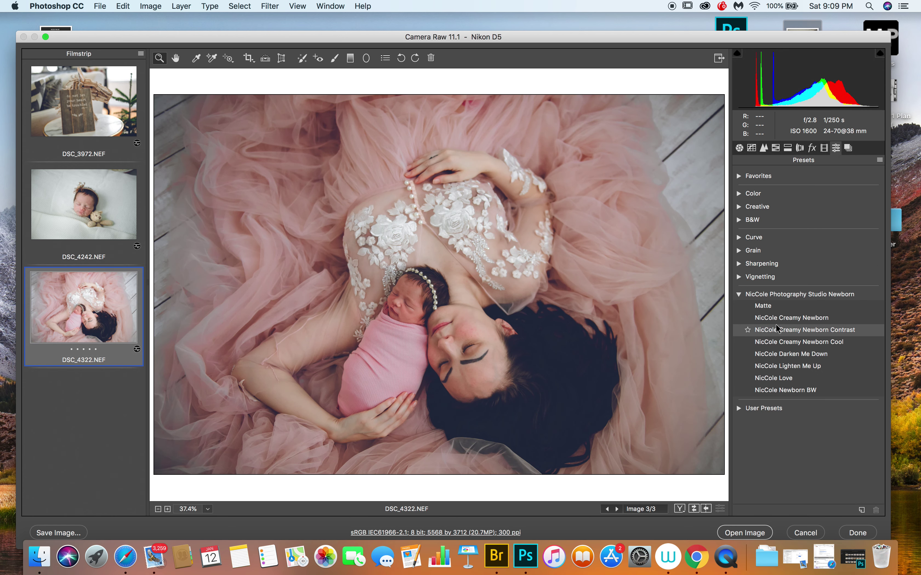
pyautogui.click(778, 319)
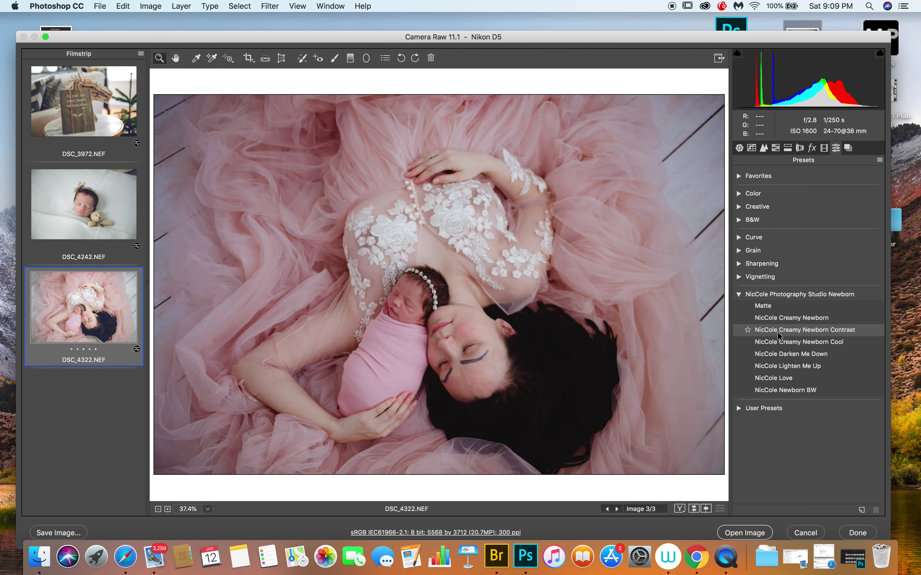
pyautogui.click(777, 332)
pyautogui.click(781, 307)
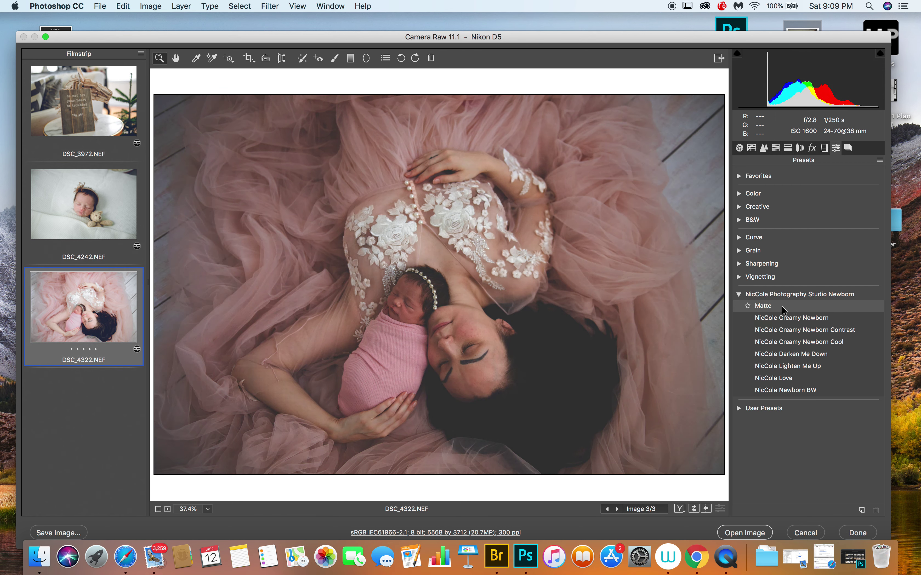
# Set Exposure +0.65, Shadows +40, Blacks +58, Highlights -23 and Whites -25
pyautogui.click(739, 149)
pyautogui.moveTo(807, 295); pyautogui.dragTo(814, 295)
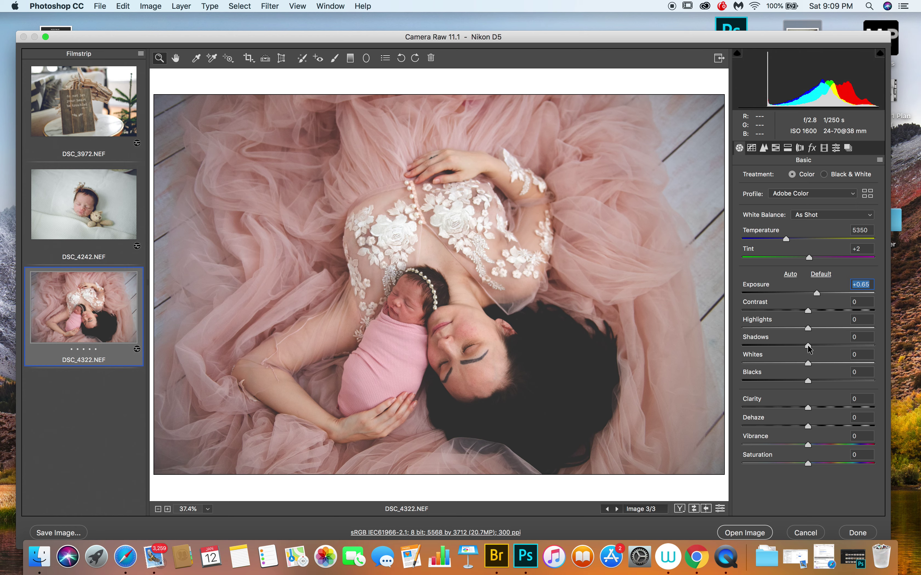
pyautogui.moveTo(815, 346); pyautogui.dragTo(834, 344)
pyautogui.moveTo(806, 380); pyautogui.dragTo(839, 379)
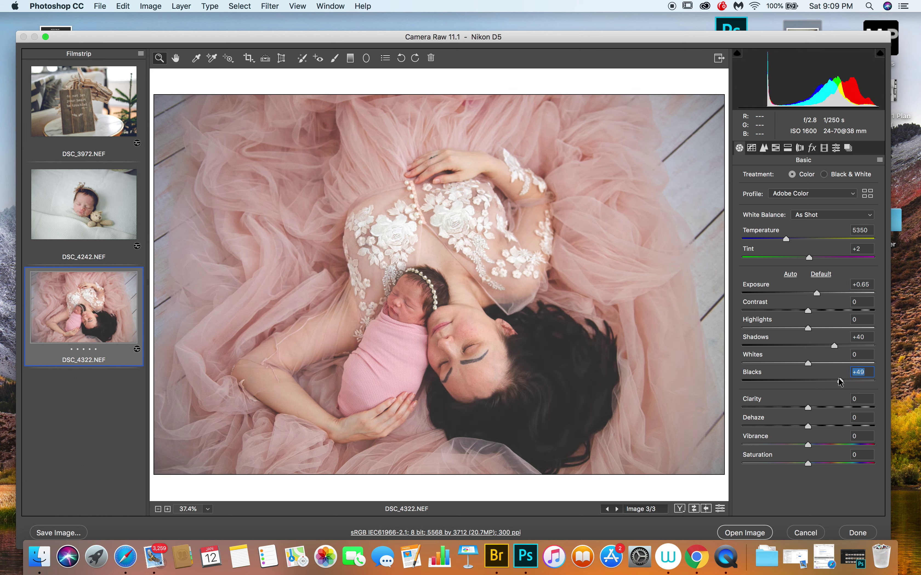
pyautogui.moveTo(840, 381); pyautogui.dragTo(845, 381)
pyautogui.moveTo(808, 328); pyautogui.dragTo(792, 328)
pyautogui.moveTo(807, 363); pyautogui.dragTo(792, 362)
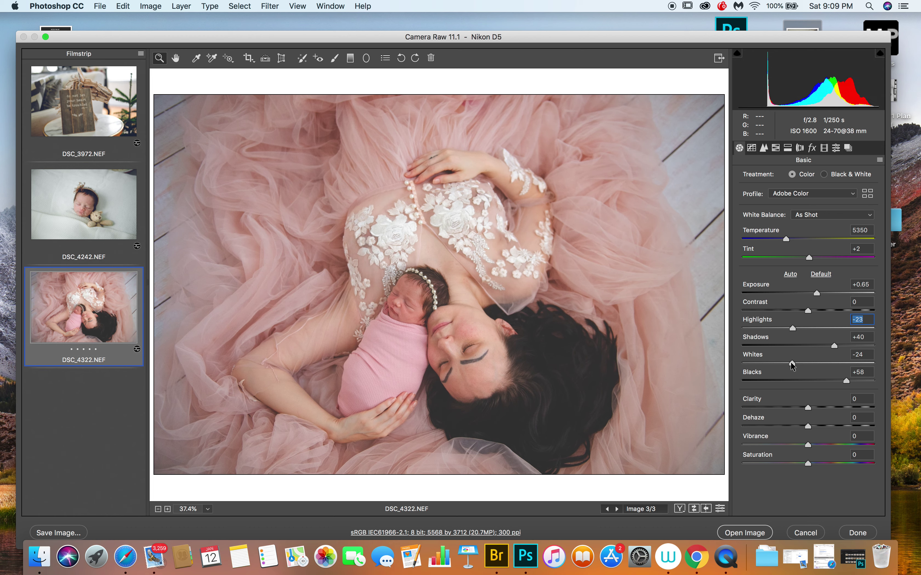
pyautogui.click(791, 365)
# Add film grain (Amount 34) and switch to the newborn photo DSC_4242
pyautogui.click(812, 148)
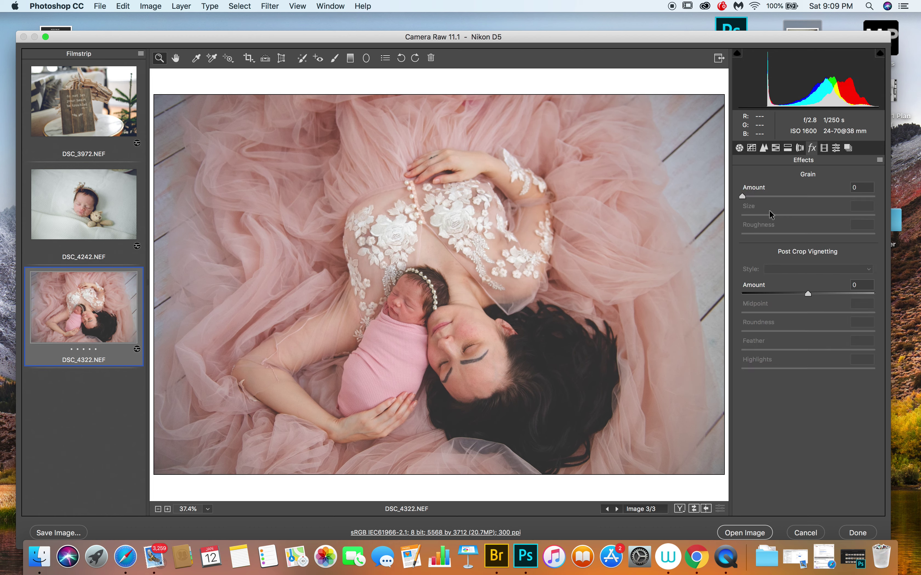
pyautogui.moveTo(741, 196); pyautogui.dragTo(786, 197)
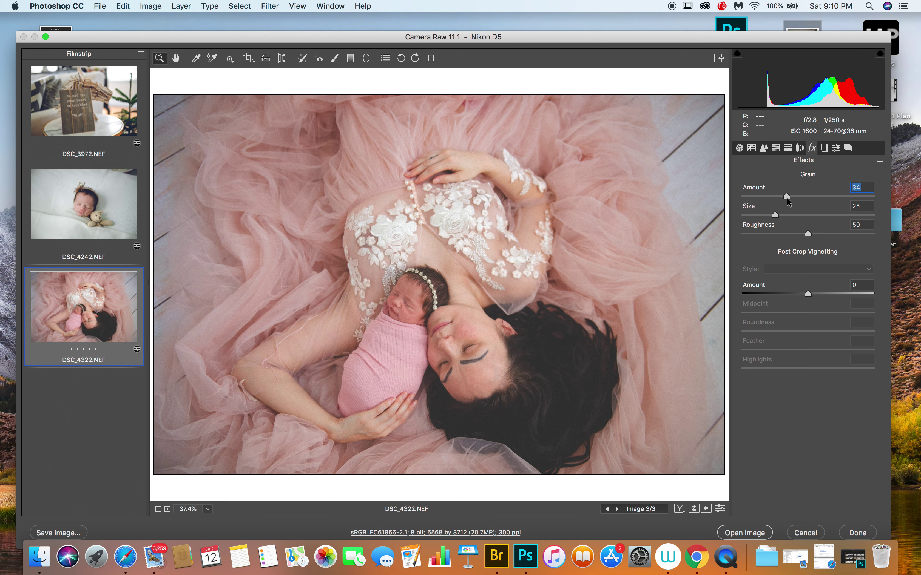
pyautogui.click(72, 199)
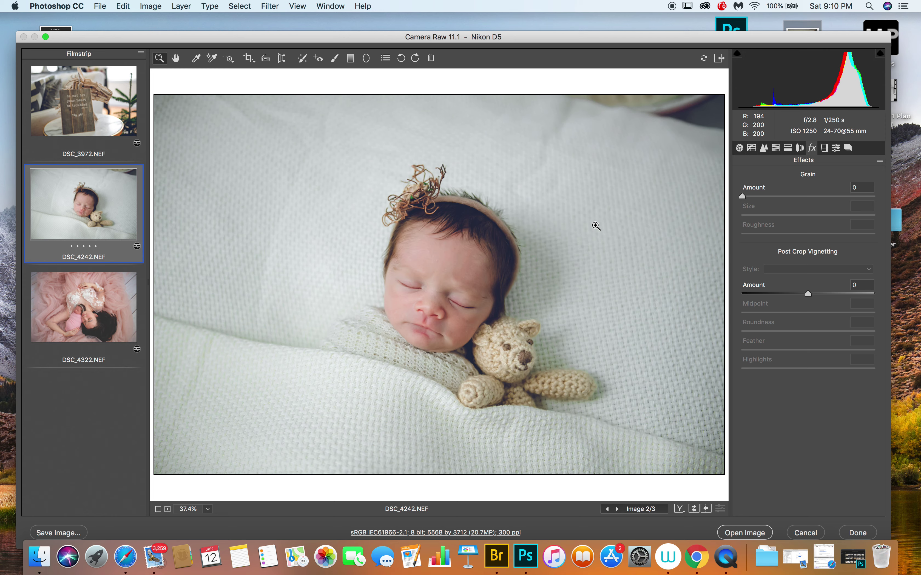
# Apply NicCole Lighten Me Up, then set Exposure -0.60, Temperature 4650, Tint +10
pyautogui.click(836, 148)
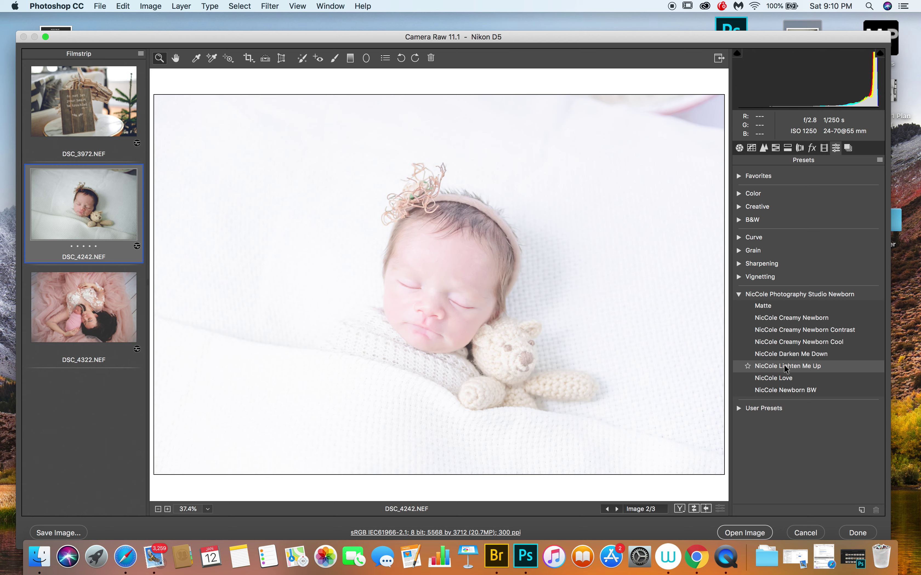
pyautogui.click(785, 366)
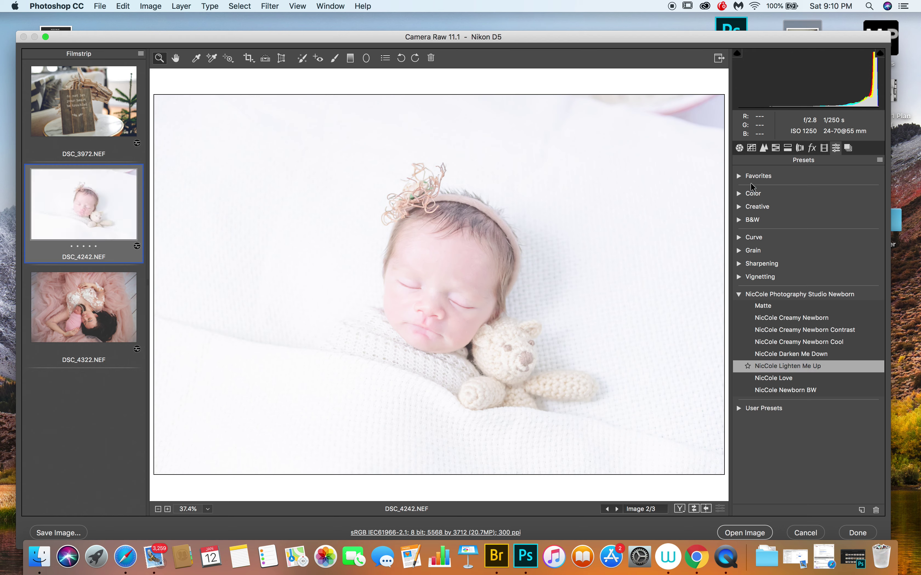
pyautogui.click(739, 148)
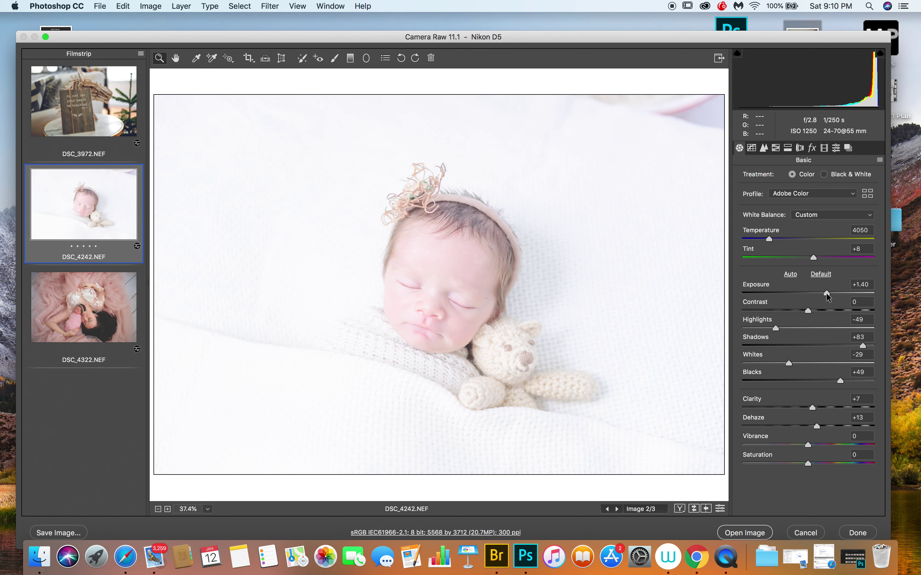
pyautogui.moveTo(826, 293); pyautogui.dragTo(800, 293)
pyautogui.moveTo(769, 239); pyautogui.dragTo(777, 239)
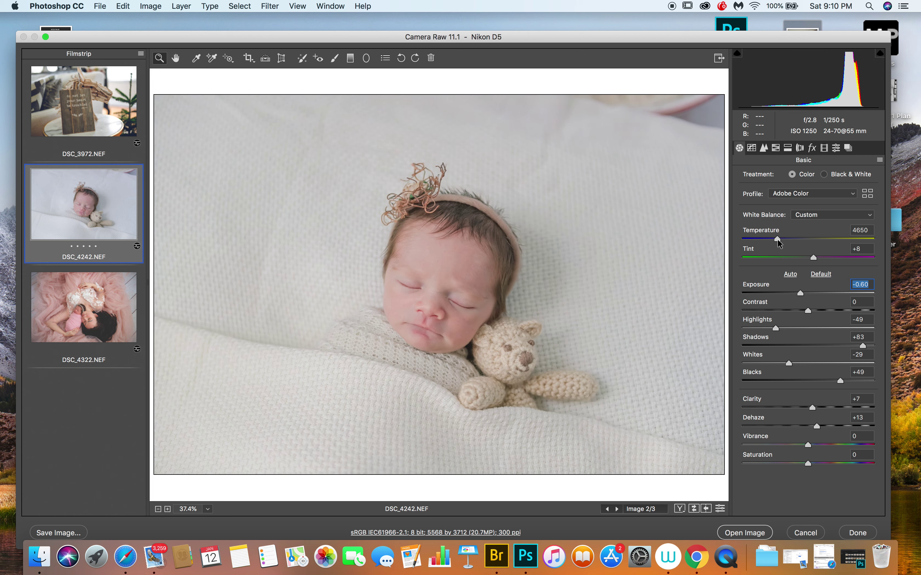
pyautogui.click(777, 239)
pyautogui.moveTo(812, 257); pyautogui.dragTo(810, 257)
pyautogui.moveTo(812, 258); pyautogui.dragTo(814, 258)
# Raise Oranges saturation to +9 and lower Blacks to +9
pyautogui.click(775, 148)
pyautogui.moveTo(808, 236); pyautogui.dragTo(813, 237)
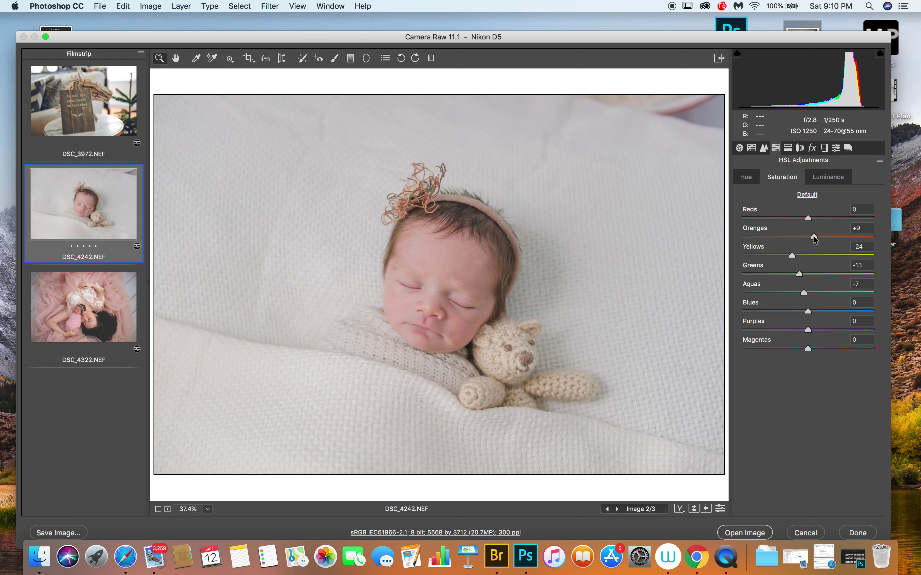
pyautogui.click(739, 148)
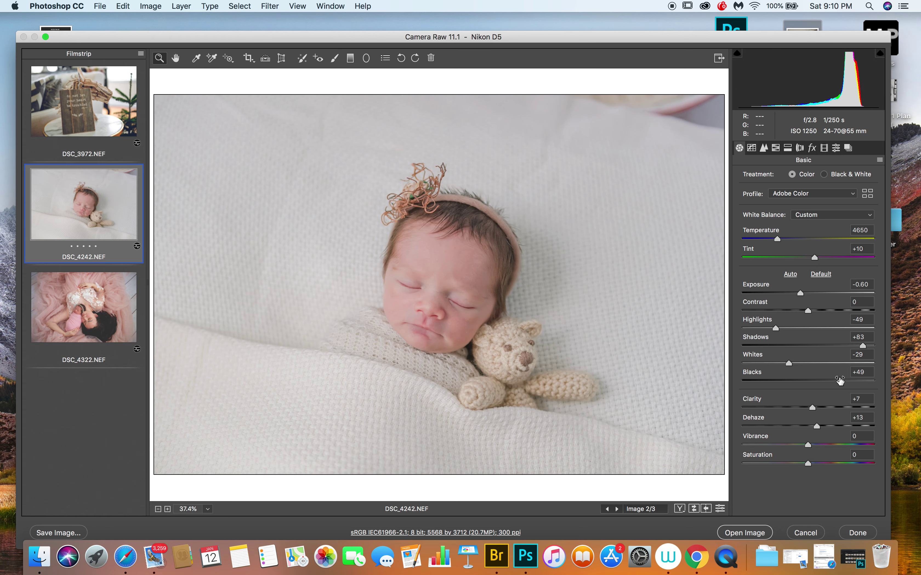
pyautogui.moveTo(840, 382); pyautogui.dragTo(814, 382)
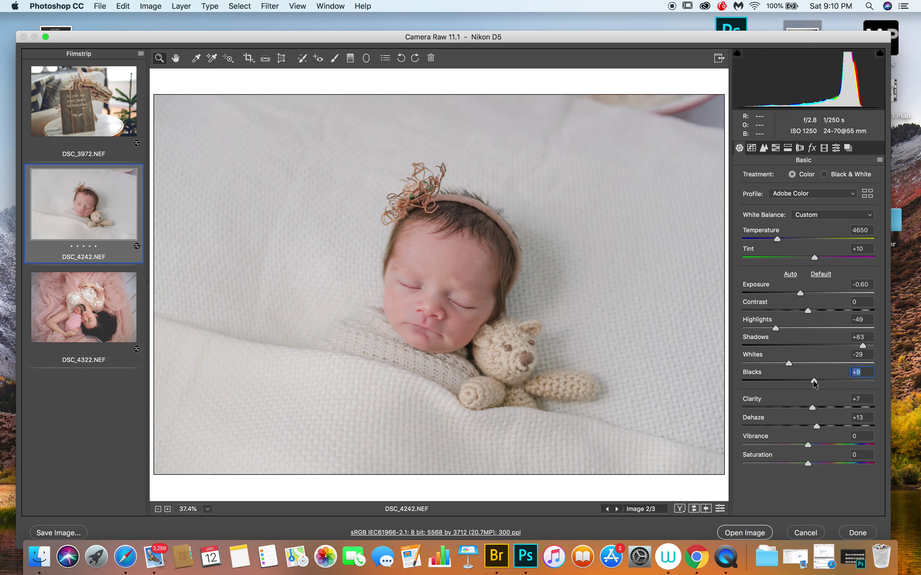
# Apply NicCole Love to DSC_3972 and set Clarity +50, Dehaze +9
pyautogui.click(98, 109)
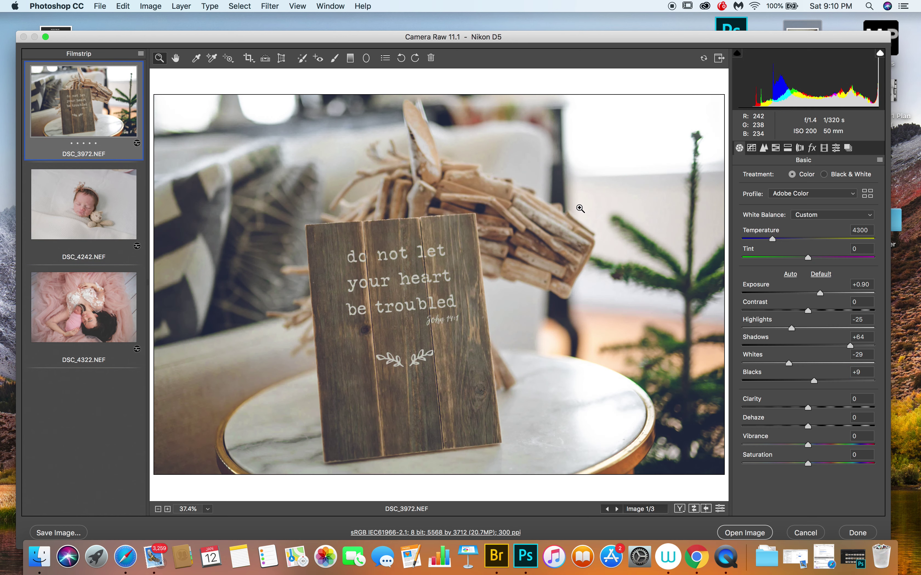
pyautogui.click(836, 148)
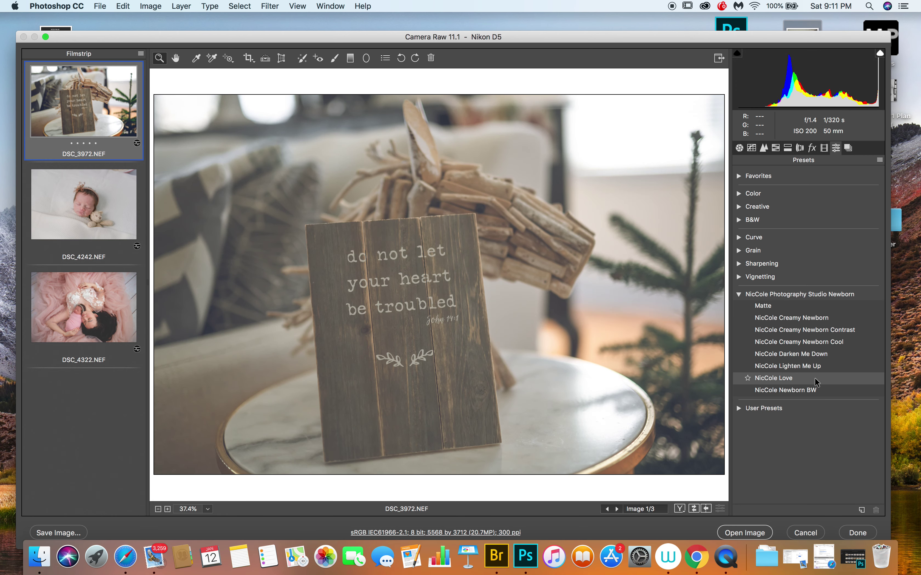
pyautogui.click(815, 381)
pyautogui.click(740, 148)
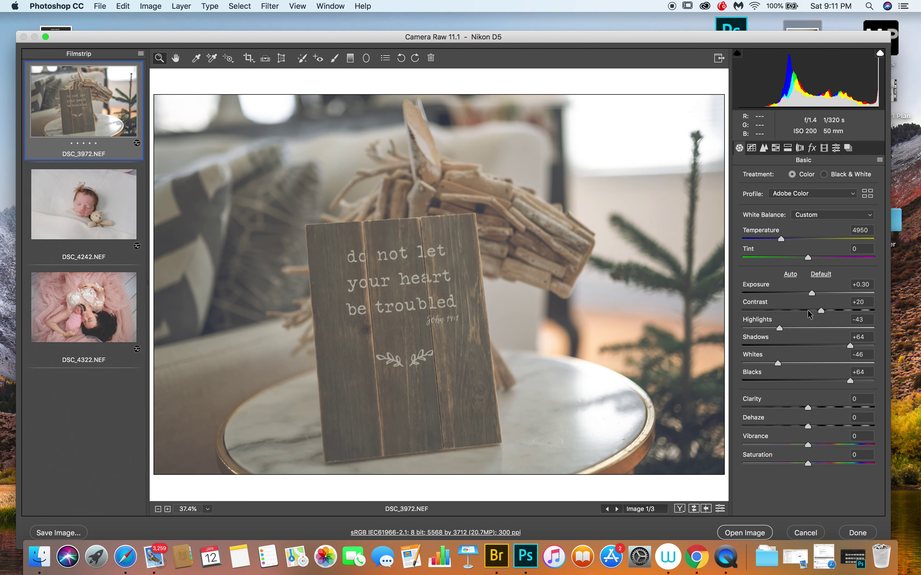
pyautogui.moveTo(808, 408)
pyautogui.mouseDown()
pyautogui.moveTo(840, 408)
pyautogui.moveTo(795, 427)
pyautogui.moveTo(814, 428)
pyautogui.mouseUp()
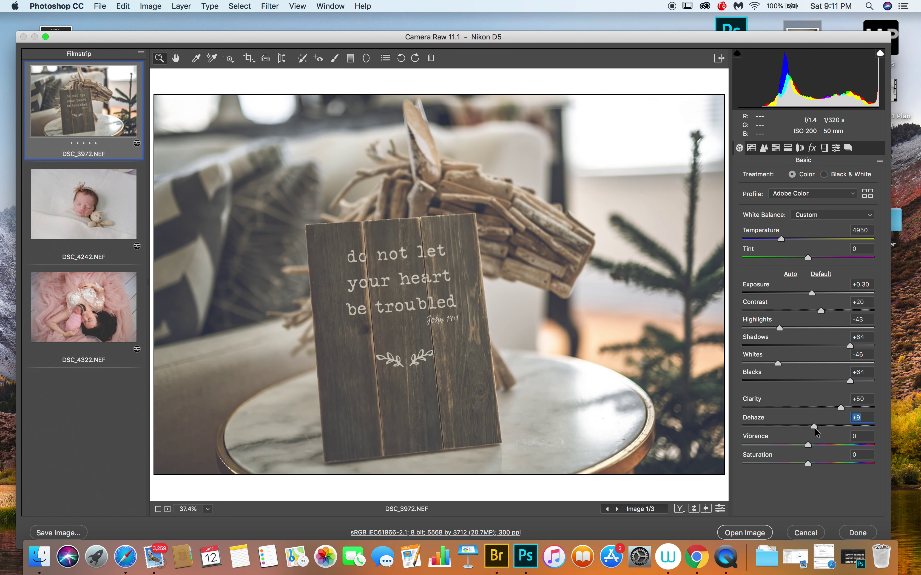